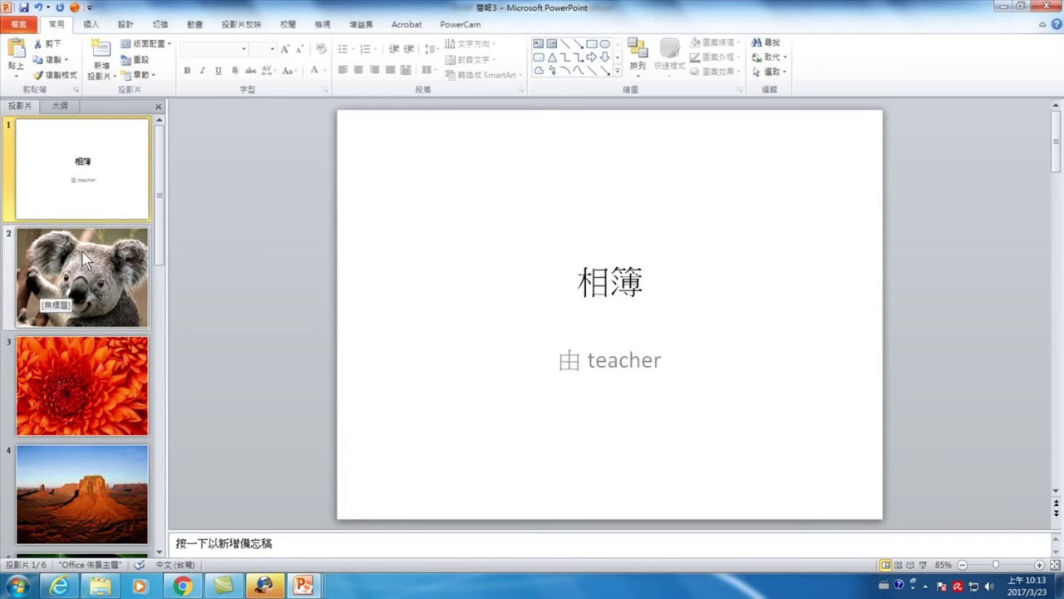
# Delete the title slide so the koala photo becomes slide 1, then select the koala picture.
pyautogui.click(85, 174)
pyautogui.press('Delete')
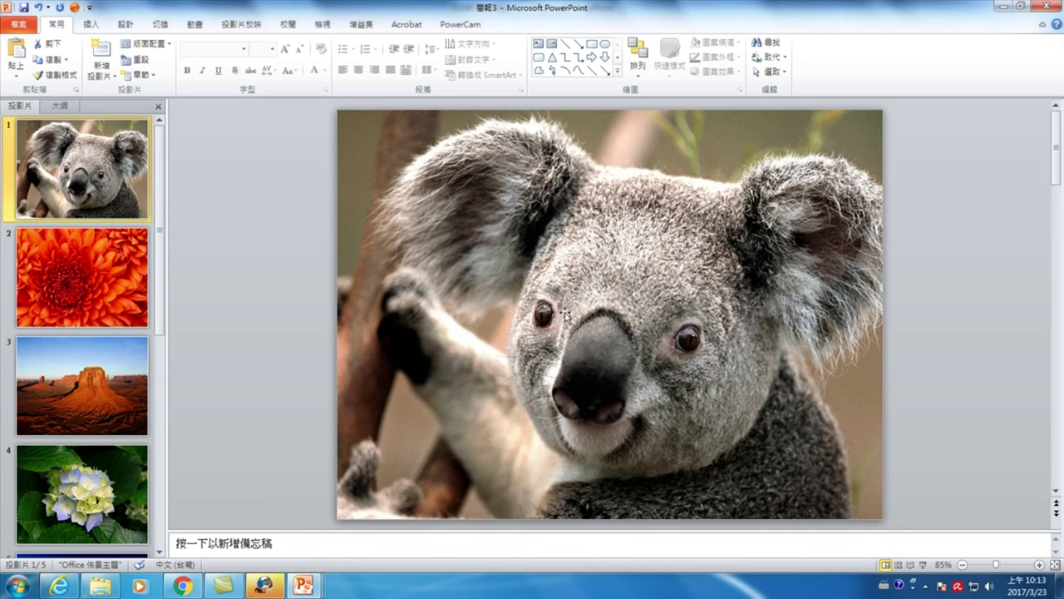
pyautogui.moveTo(482, 185)
pyautogui.mouseDown()
pyautogui.moveTo(522, 209)
pyautogui.moveTo(486, 193)
pyautogui.mouseUp()
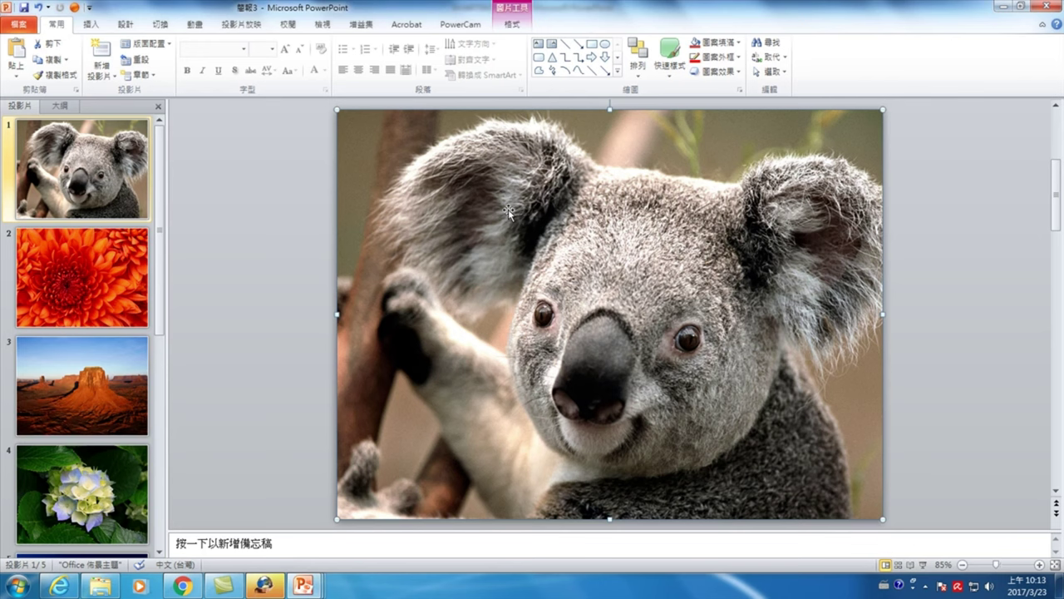
# Copy and paste the koala photo, shift the duplicate down-right, then select the original behind it.
pyautogui.rightClick(492, 210)
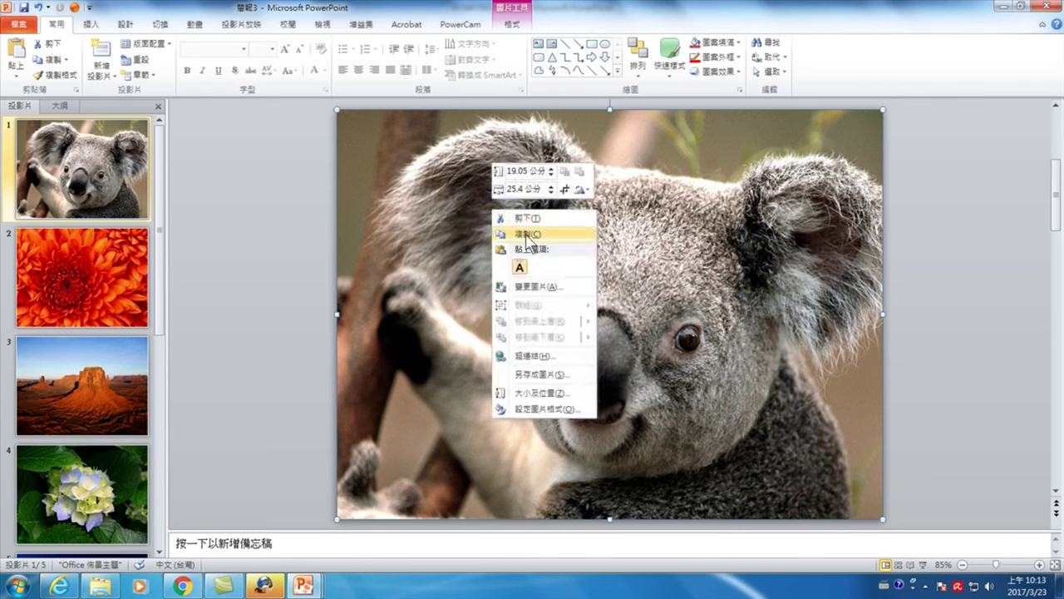
pyautogui.click(526, 235)
pyautogui.rightClick(516, 205)
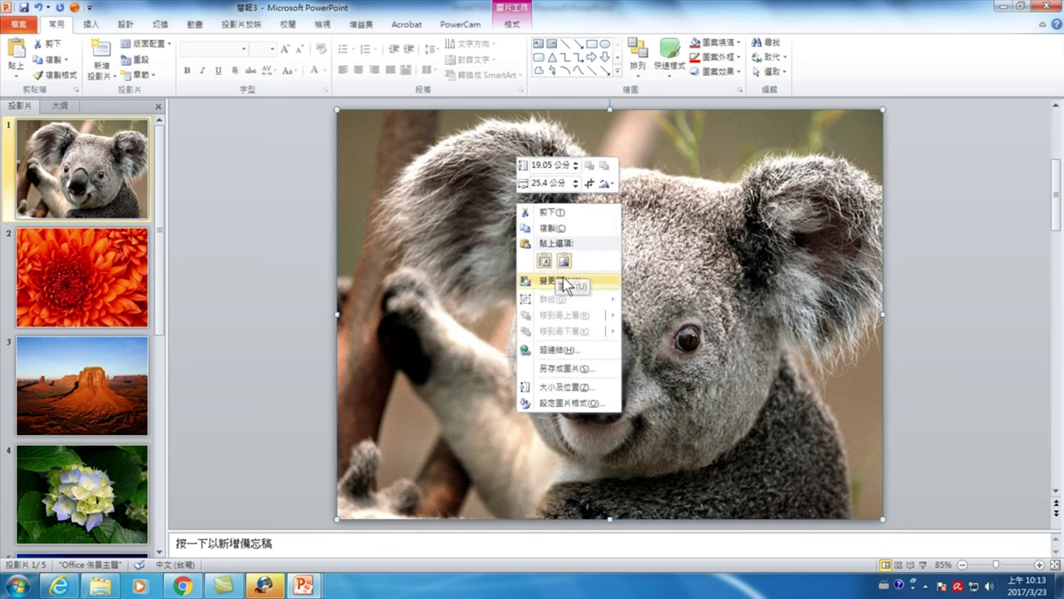
pyautogui.click(564, 260)
pyautogui.moveTo(438, 200); pyautogui.dragTo(535, 236)
pyautogui.click(368, 158)
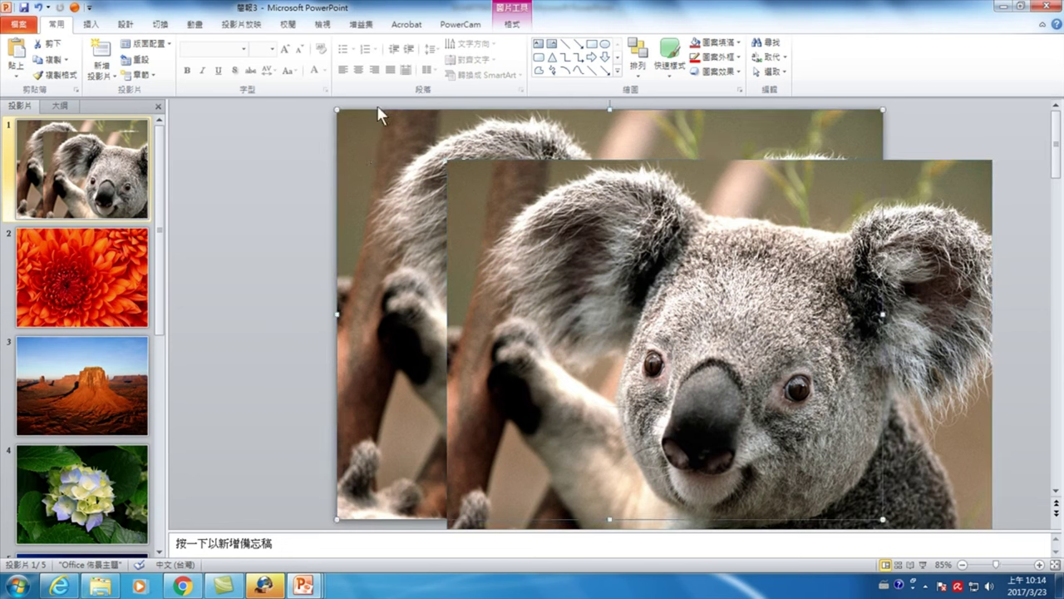
# Set the back koala photo to Saturation 0% and align the colour copy exactly over it.
pyautogui.doubleClick(377, 162)
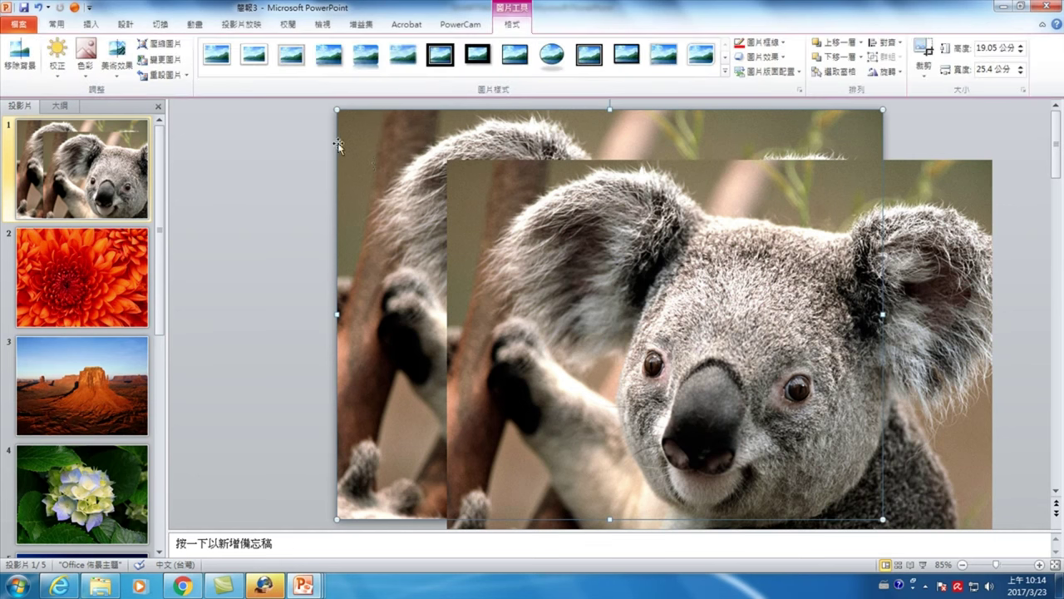
pyautogui.click(86, 63)
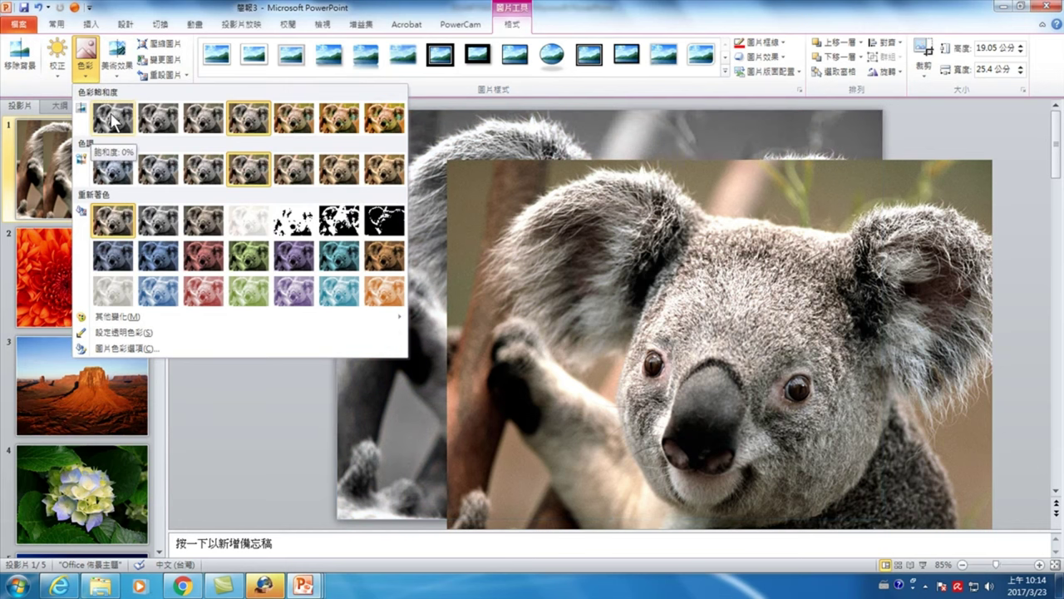
pyautogui.click(112, 120)
pyautogui.moveTo(523, 234); pyautogui.dragTo(622, 301)
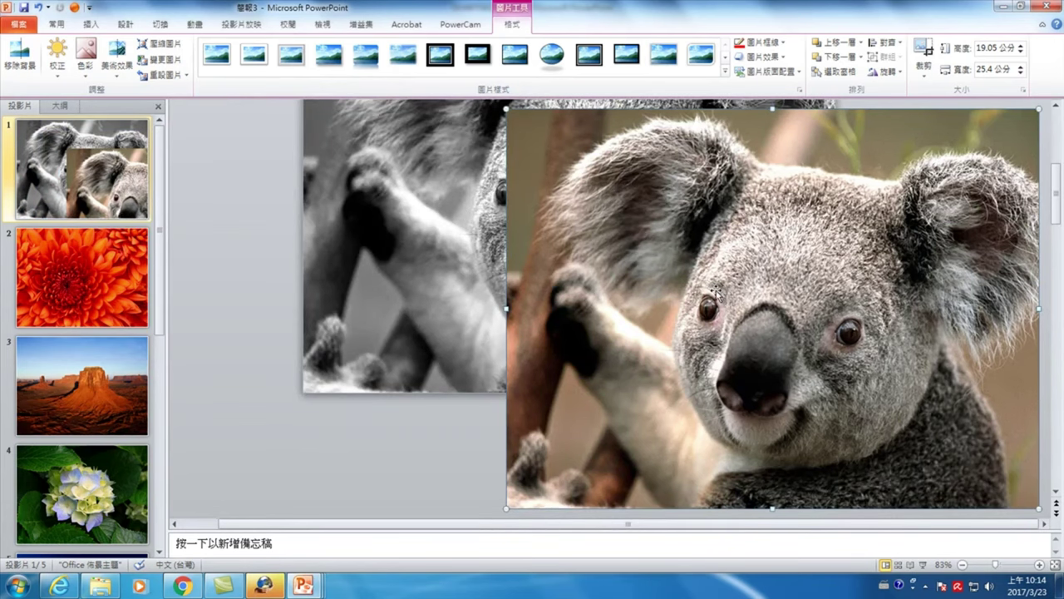
pyautogui.scroll(2, 469, 201)
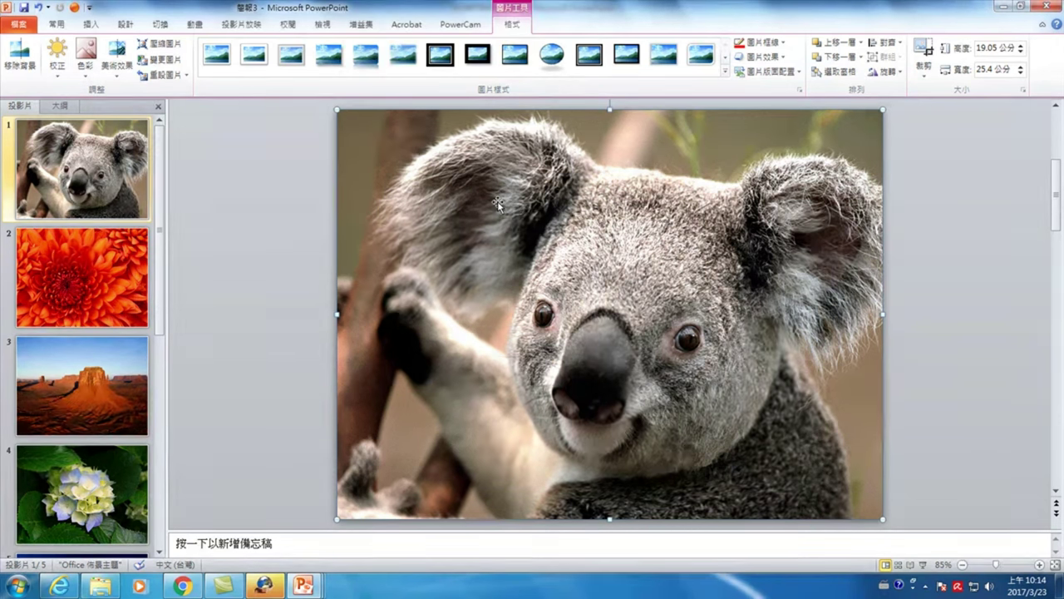
# Apply the Fade animation to the colour koala photo and select its Duration box.
pyautogui.click(204, 26)
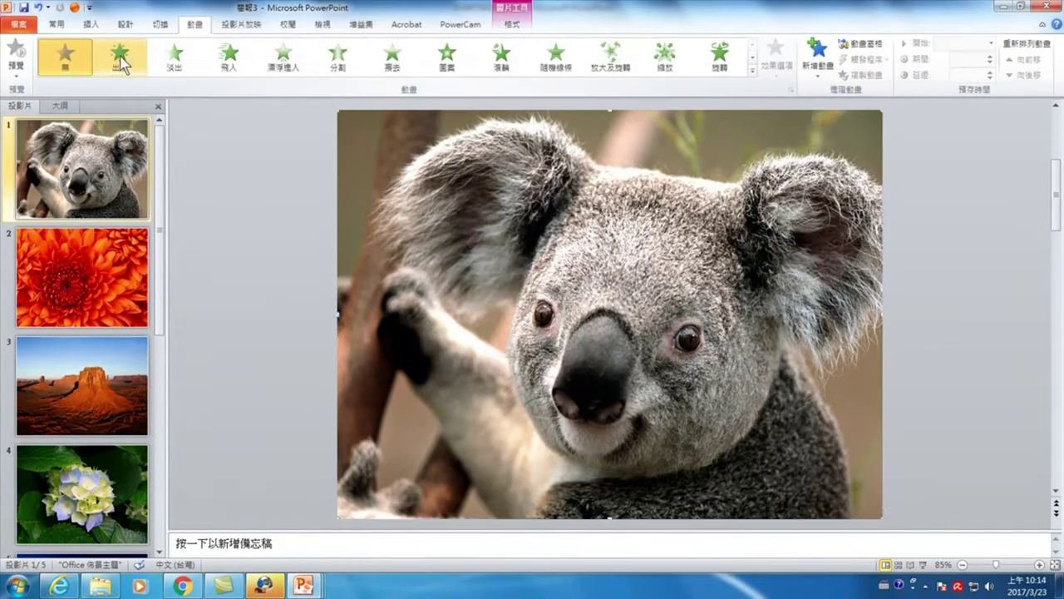
pyautogui.click(179, 63)
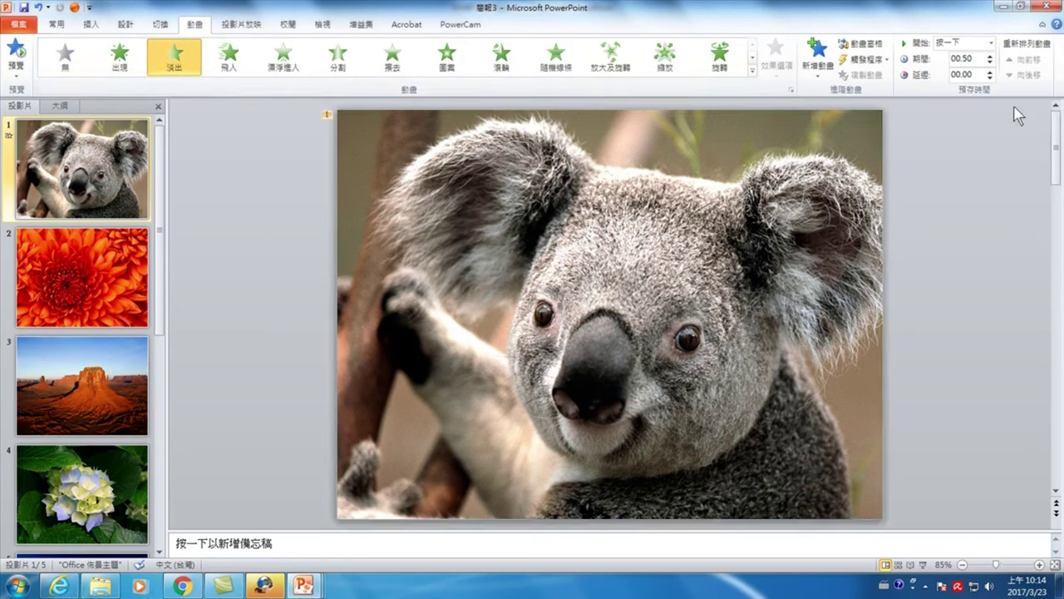
pyautogui.click(975, 59)
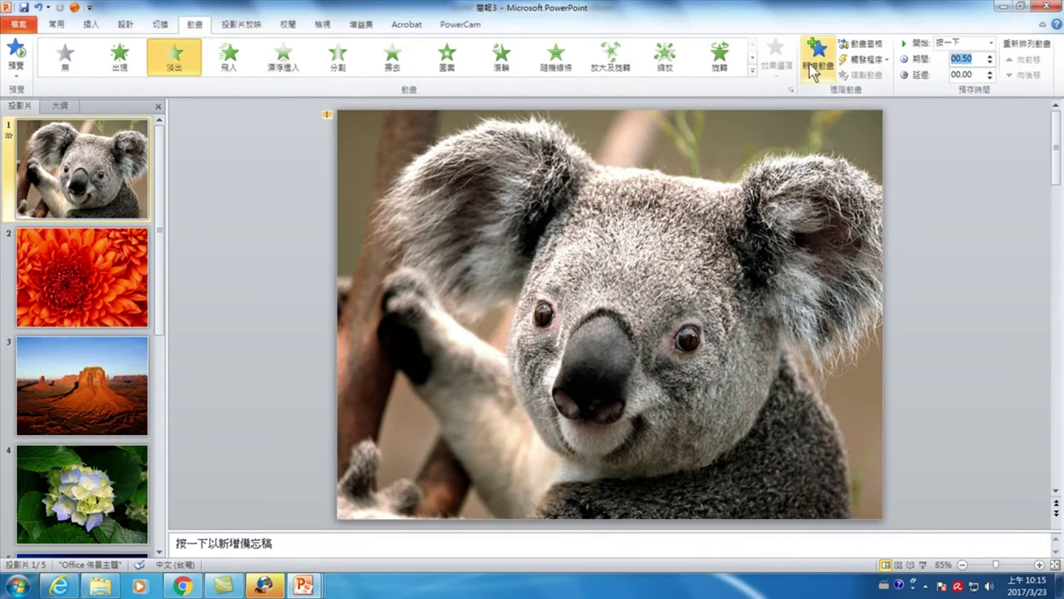
# Check the Picture 2 fade in the Animation Pane, raise its duration from 00.50 to 10.00, then close the pane.
pyautogui.click(865, 44)
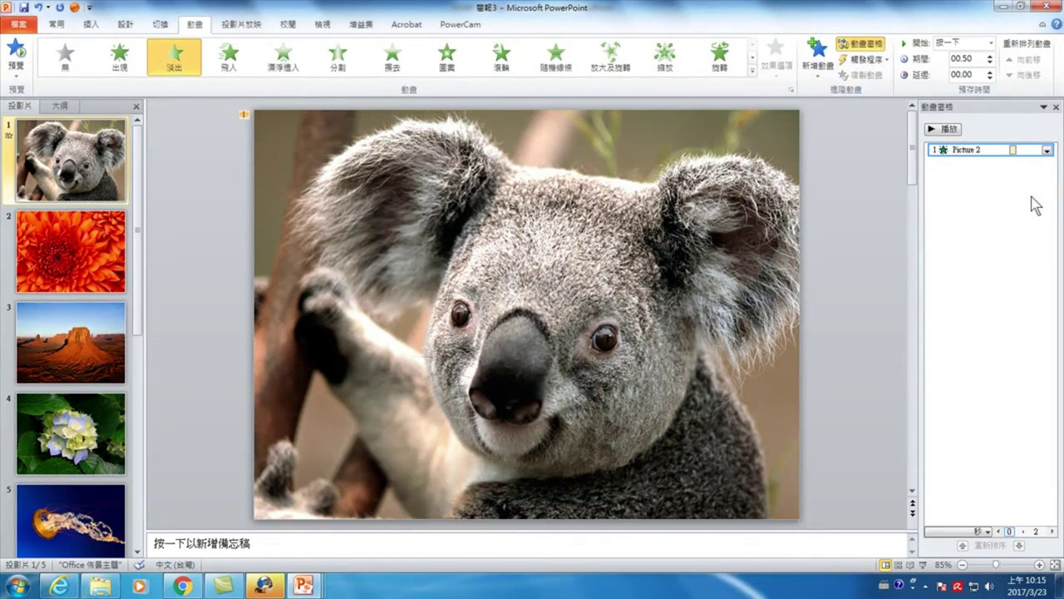
pyautogui.click(1047, 150)
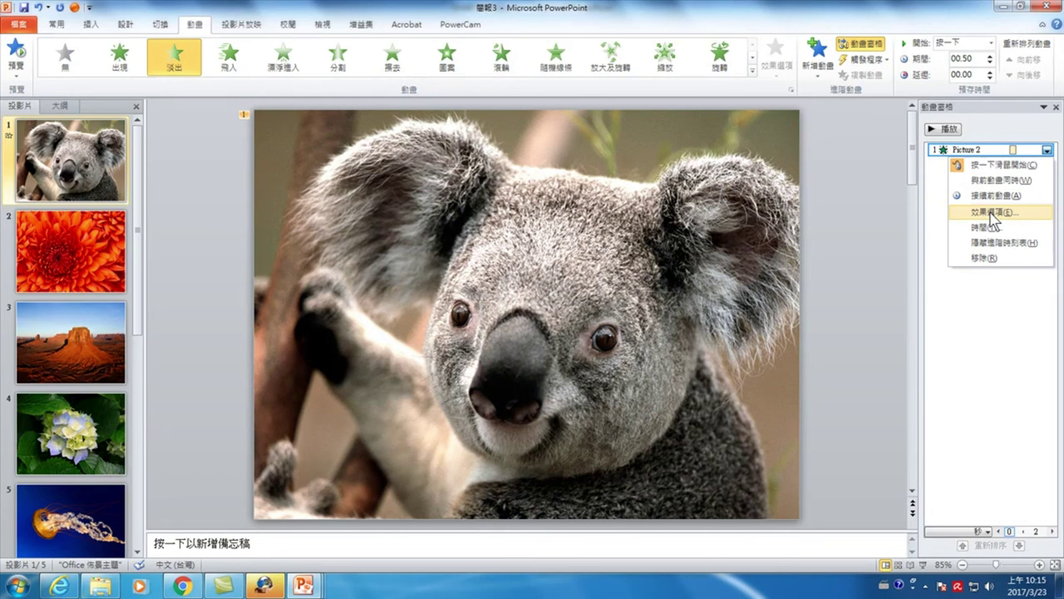
pyautogui.click(989, 55)
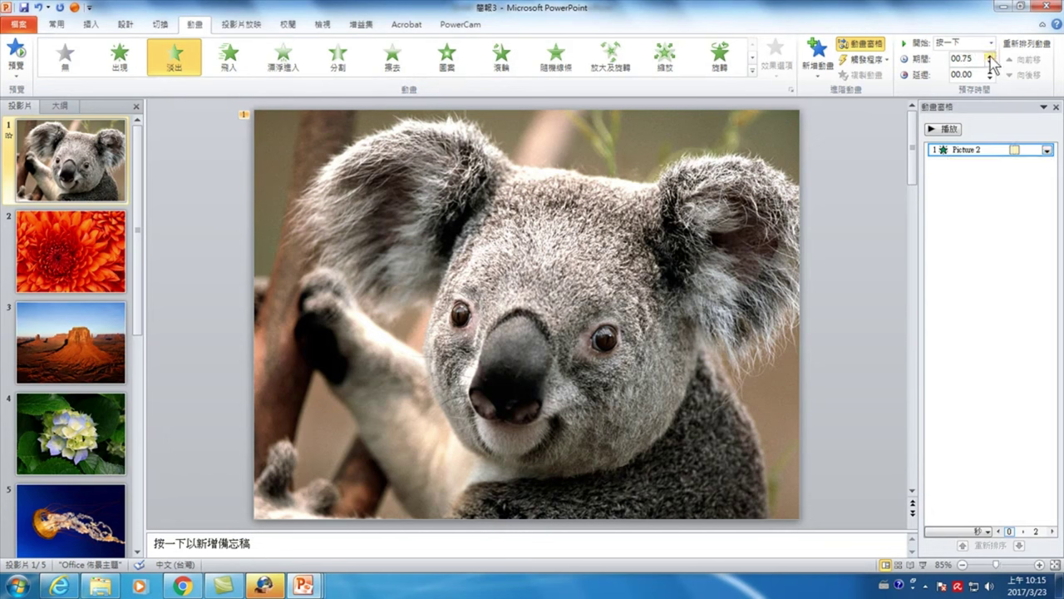
pyautogui.click(989, 55)
pyautogui.click(989, 55)
pyautogui.click(990, 55)
pyautogui.click(990, 55)
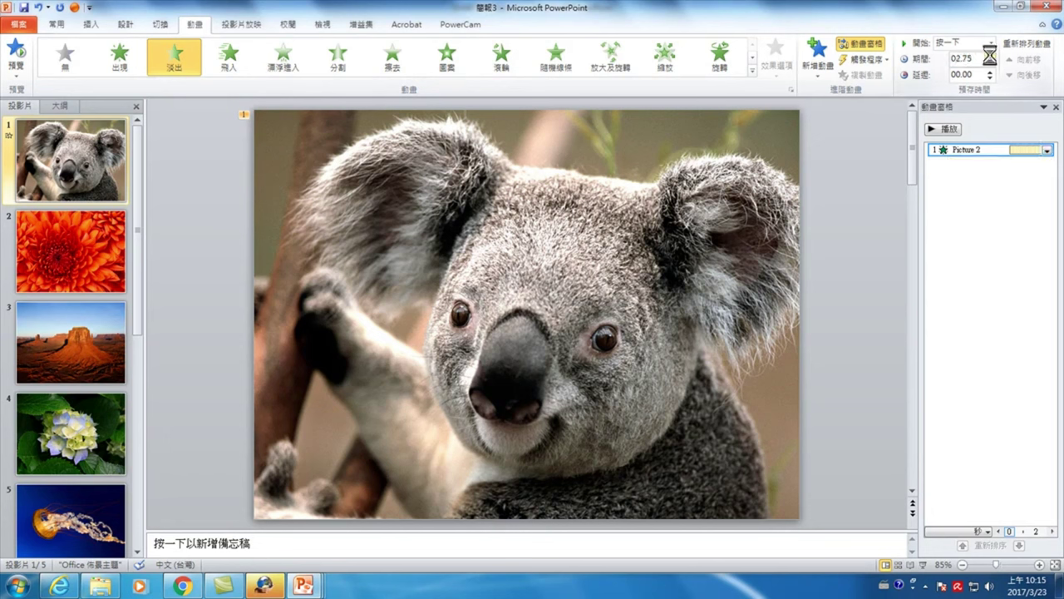
pyautogui.click(990, 55)
pyautogui.click(990, 55)
pyautogui.click(989, 55)
pyautogui.click(989, 55)
pyautogui.click(989, 55)
pyautogui.click(990, 55)
pyautogui.click(989, 55)
pyautogui.click(989, 55)
pyautogui.click(989, 55)
pyautogui.click(989, 55)
pyautogui.click(989, 55)
pyautogui.click(989, 55)
pyautogui.click(990, 55)
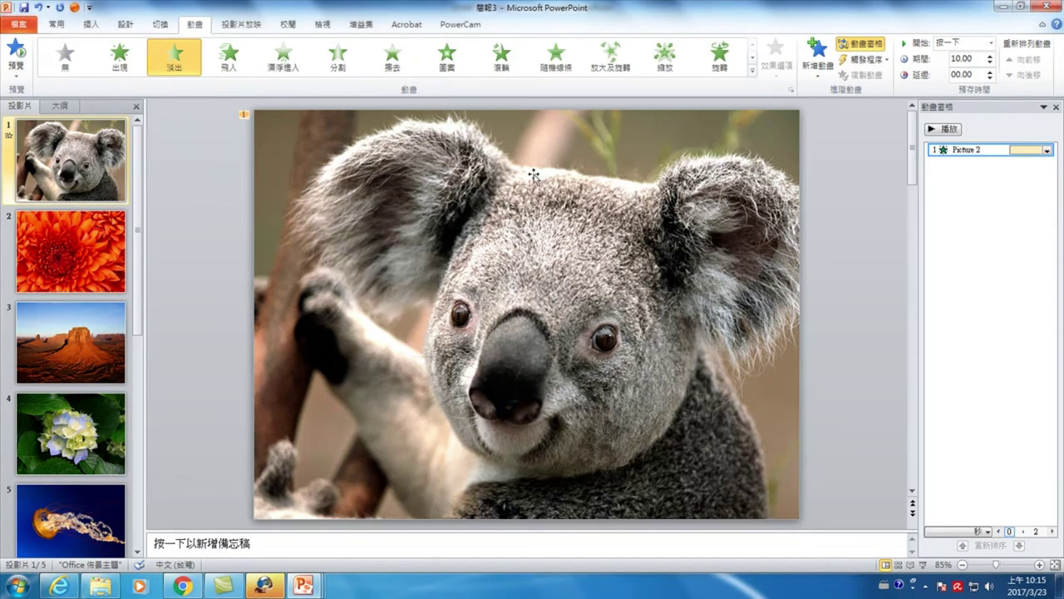
pyautogui.click(1056, 108)
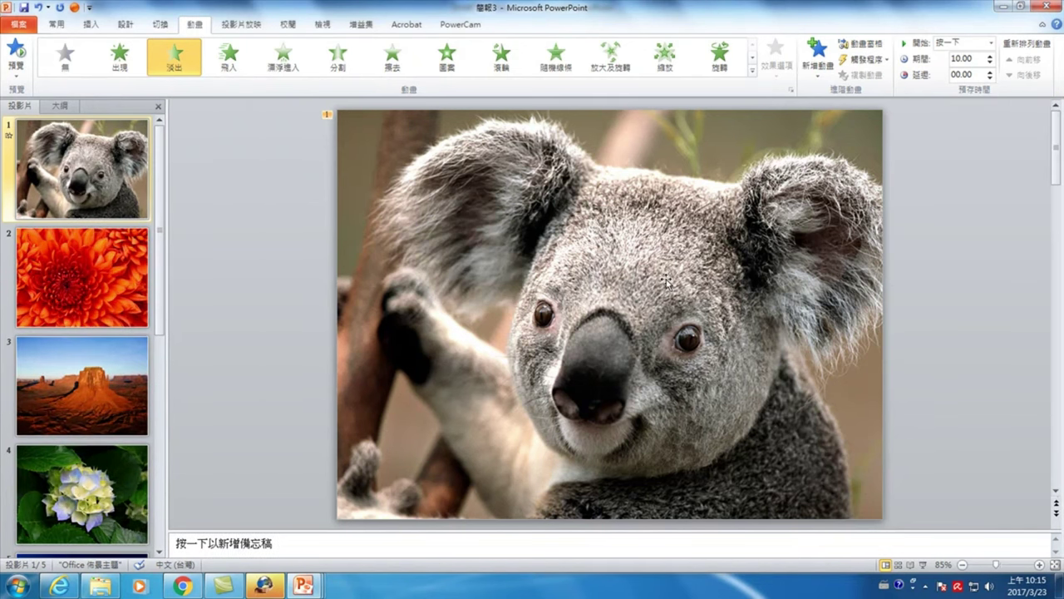
# Preview the koala slide's fade in full-screen Slide Show, then exit back to editing.
pyautogui.click(923, 565)
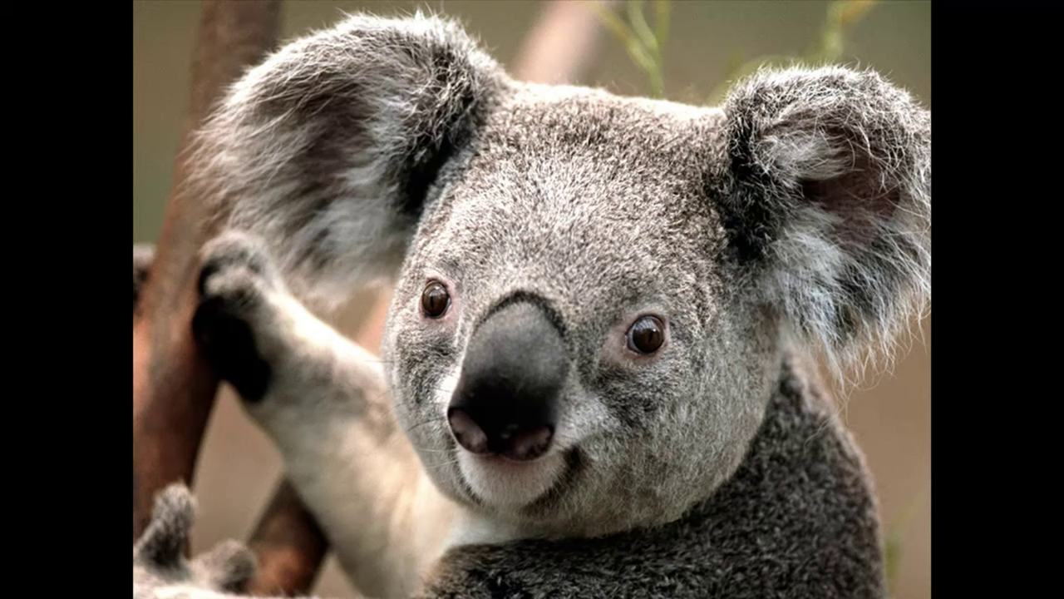
pyautogui.press('Escape')
# On the orange flower slide, duplicate the flower picture, offset the copy, and select the original.
pyautogui.click(99, 276)
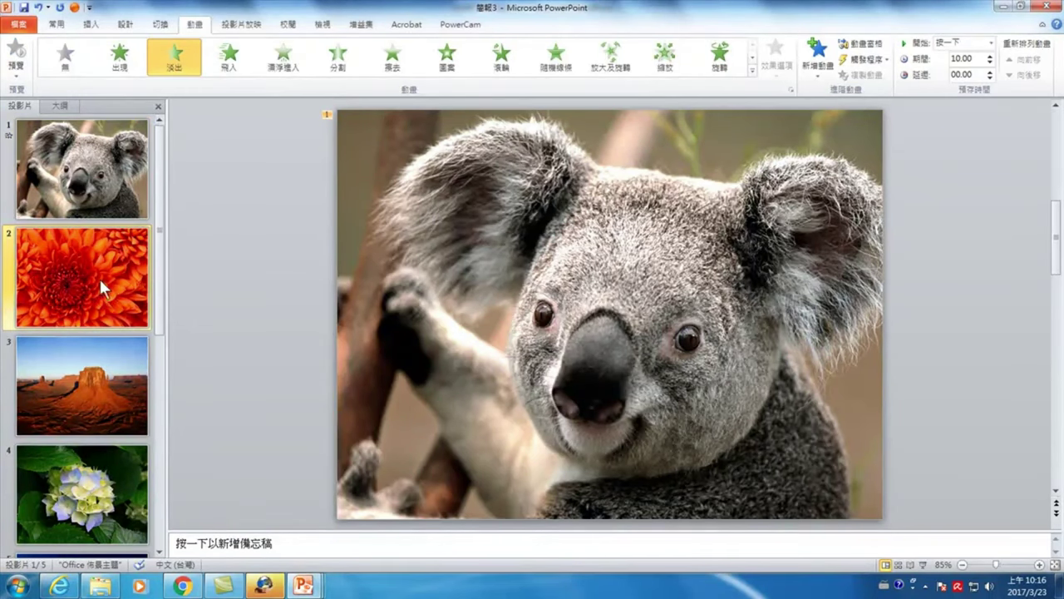
pyautogui.rightClick(523, 190)
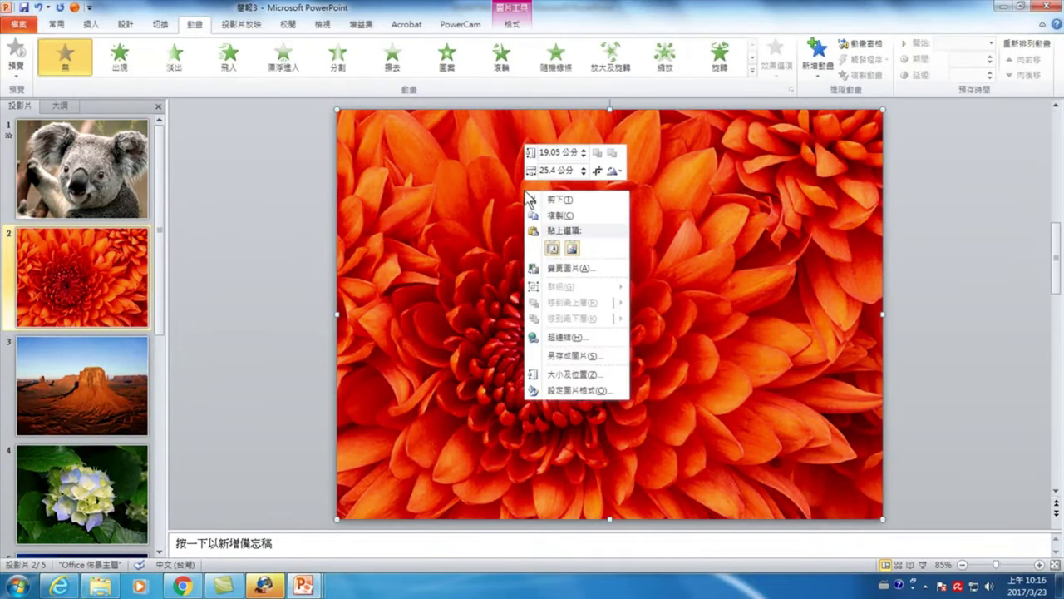
pyautogui.click(563, 218)
pyautogui.rightClick(476, 190)
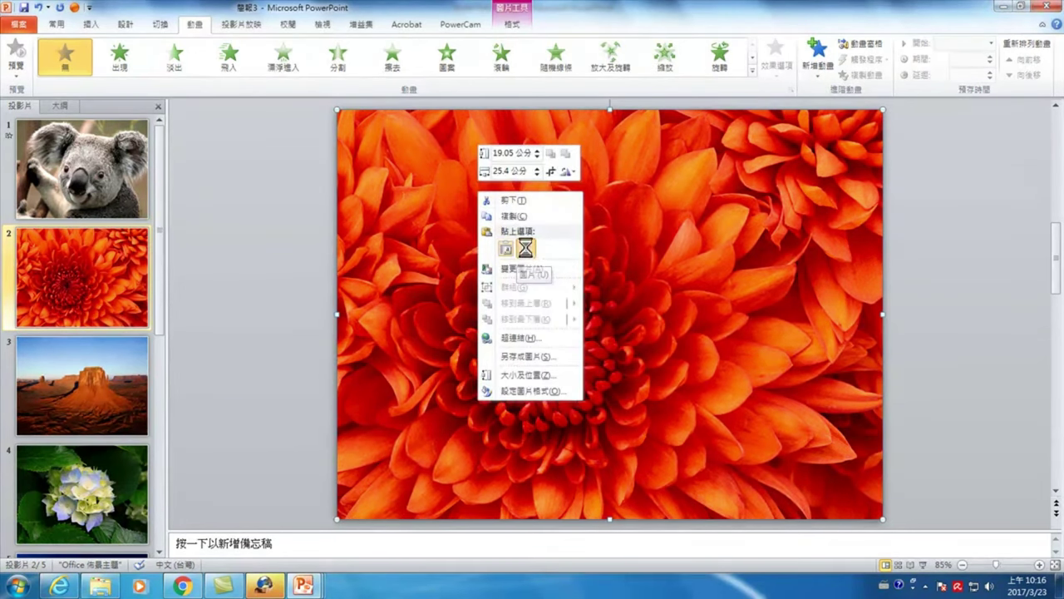
pyautogui.click(525, 249)
pyautogui.moveTo(397, 172); pyautogui.dragTo(482, 226)
pyautogui.click(379, 160)
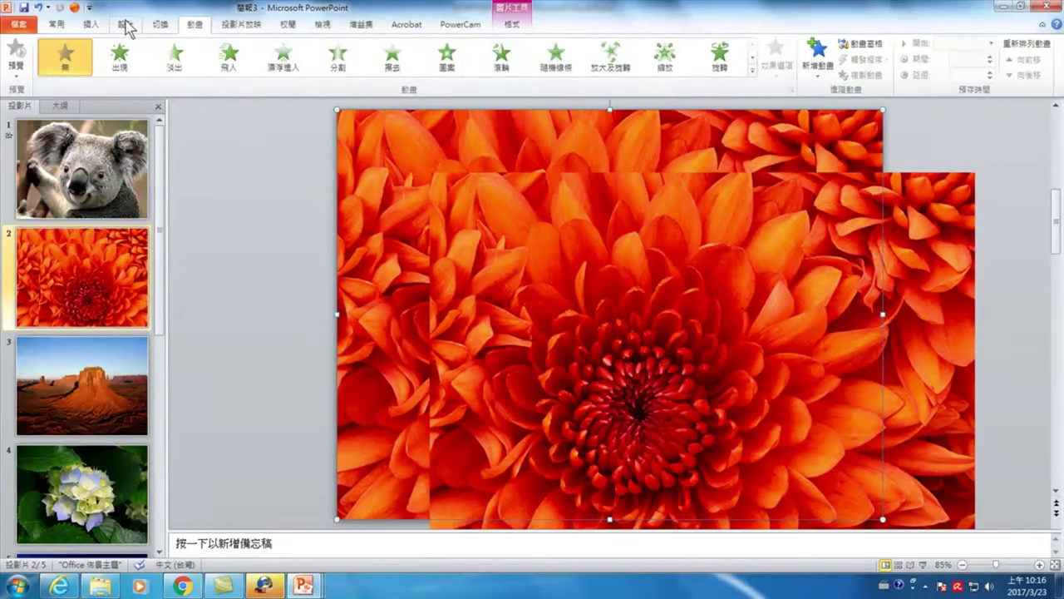
# Turn the original flower picture grayscale and align the colour copy exactly over it.
pyautogui.doubleClick(372, 148)
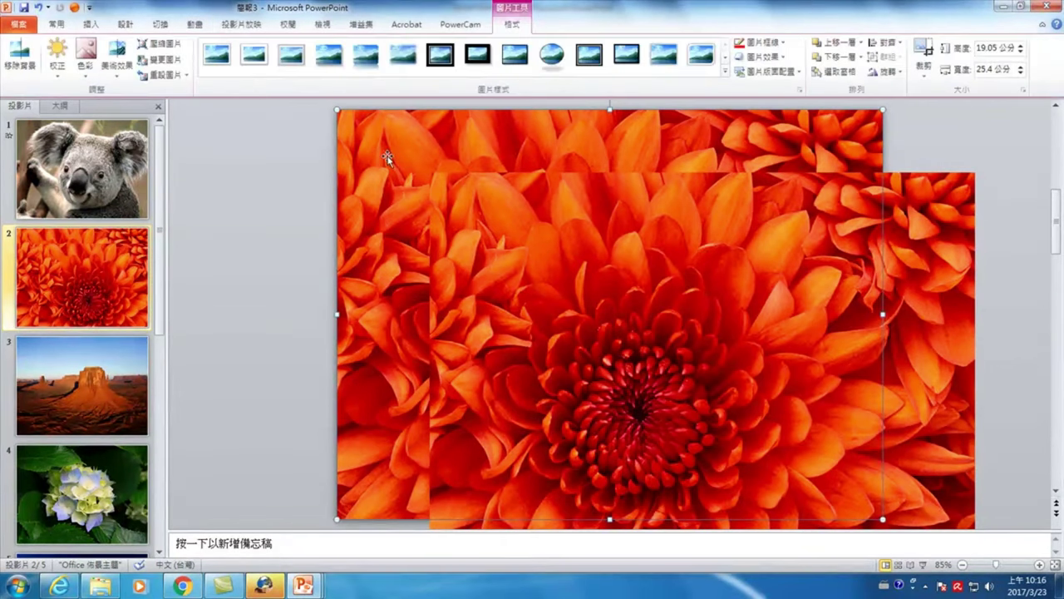
pyautogui.click(86, 54)
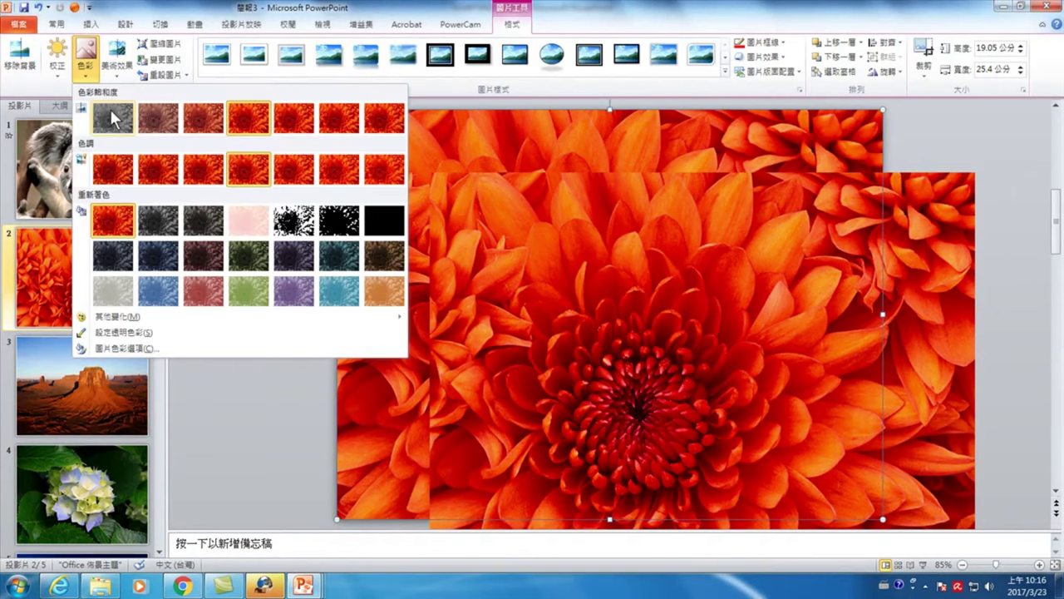
pyautogui.click(112, 122)
pyautogui.moveTo(494, 236); pyautogui.dragTo(434, 186)
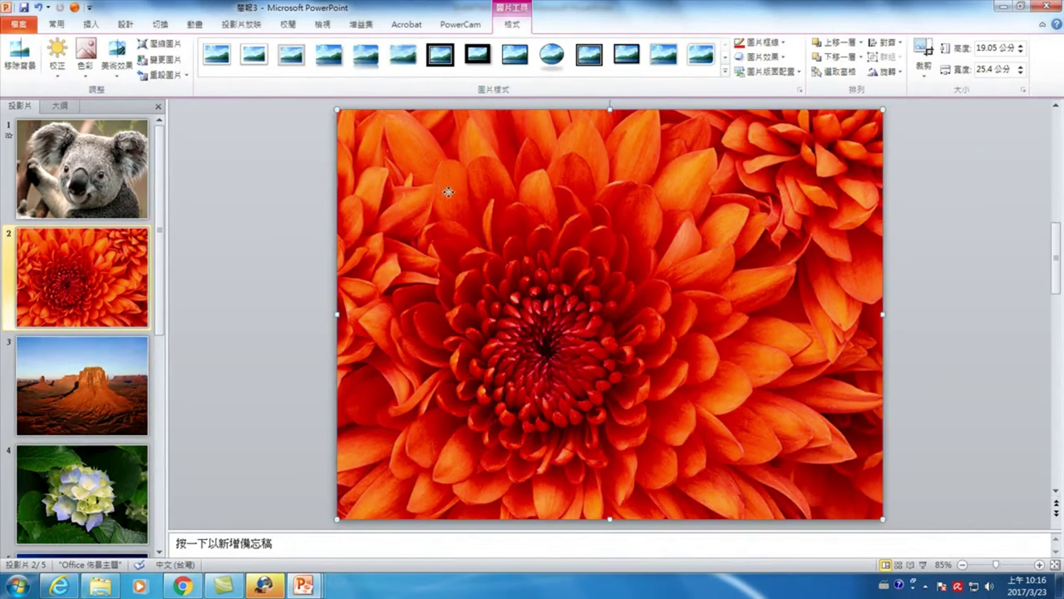
pyautogui.hotkey('ctrl', 'z')
pyautogui.moveTo(377, 153); pyautogui.dragTo(371, 146)
# Give the colour flower picture a Fade animation lasting 10.00 seconds.
pyautogui.click(193, 25)
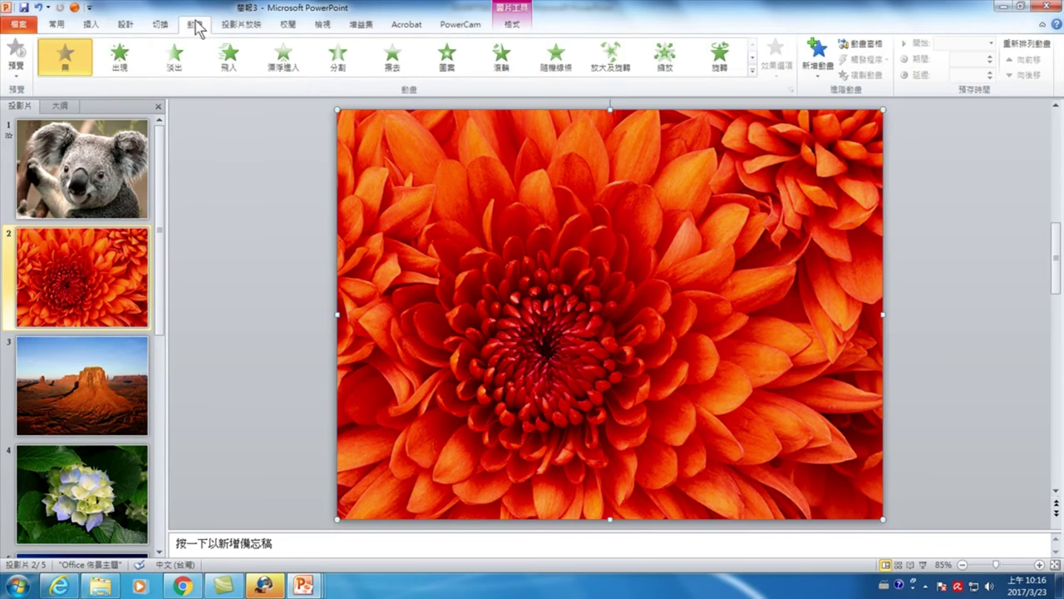
pyautogui.click(173, 60)
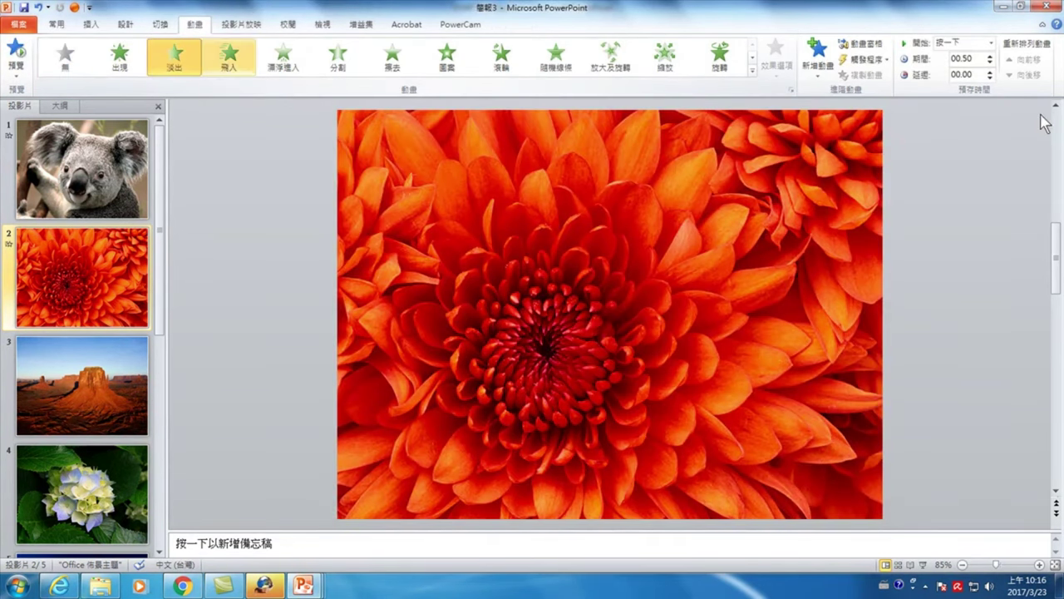
pyautogui.click(991, 56)
pyautogui.click(991, 55)
pyautogui.click(991, 56)
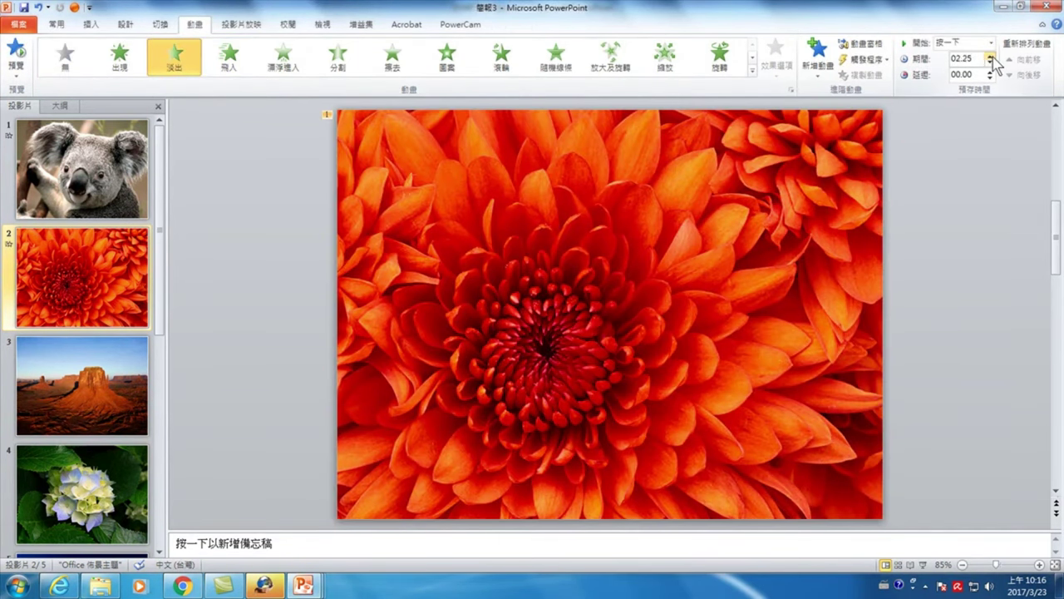
pyautogui.click(991, 56)
pyautogui.click(991, 56)
pyautogui.click(991, 56)
pyautogui.click(991, 56)
pyautogui.click(991, 56)
pyautogui.click(991, 55)
pyautogui.click(991, 56)
pyautogui.click(991, 56)
pyautogui.click(991, 56)
pyautogui.click(991, 56)
pyautogui.click(991, 55)
pyautogui.click(991, 55)
pyautogui.click(991, 55)
pyautogui.click(991, 55)
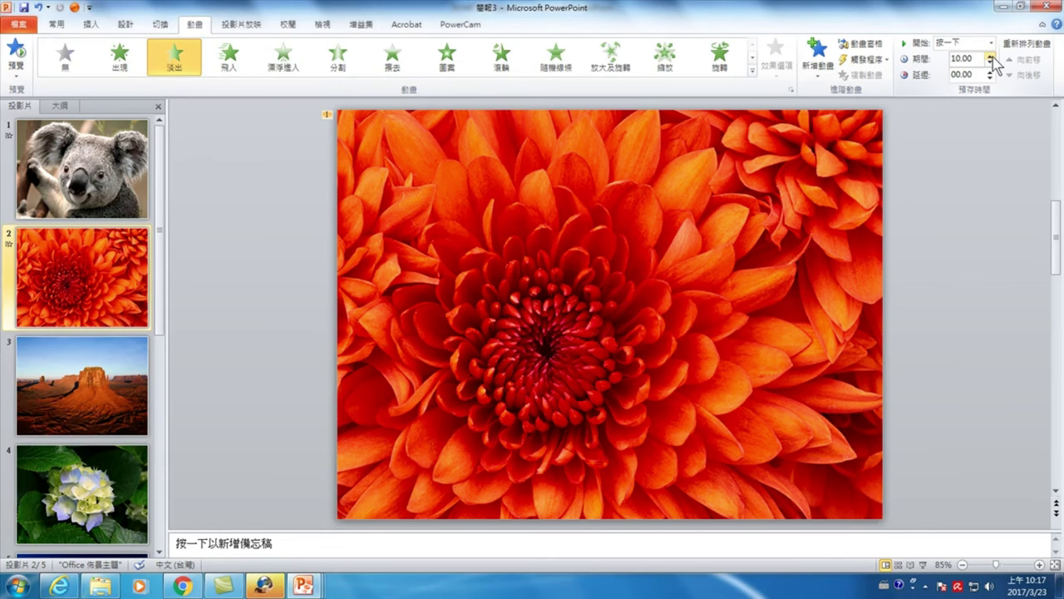
pyautogui.click(104, 158)
pyautogui.click(71, 264)
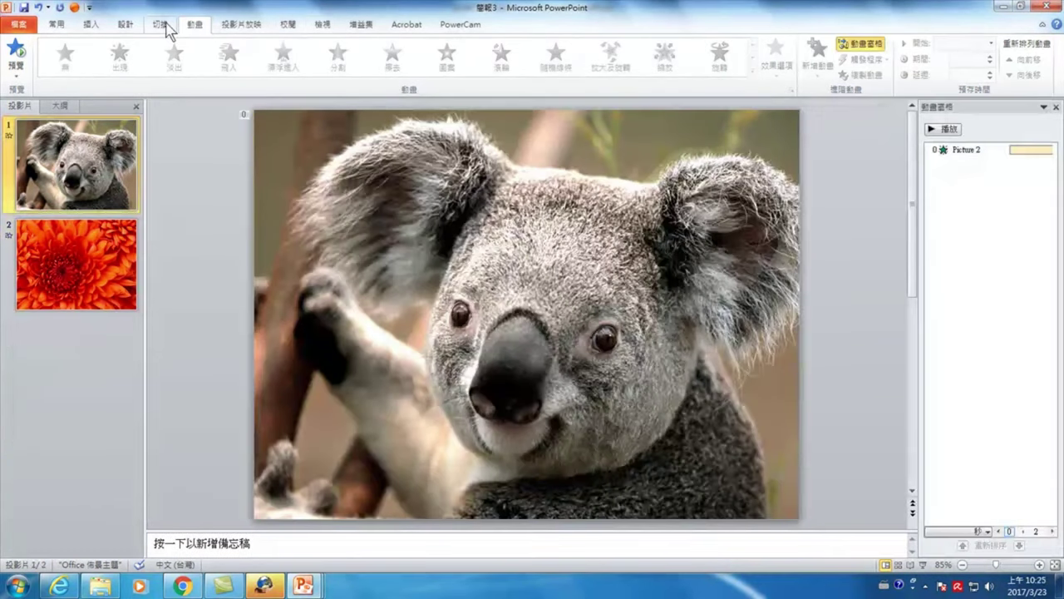
# Turn off On Mouse Click and set the slide to advance automatically After 00:10.00.
pyautogui.click(163, 24)
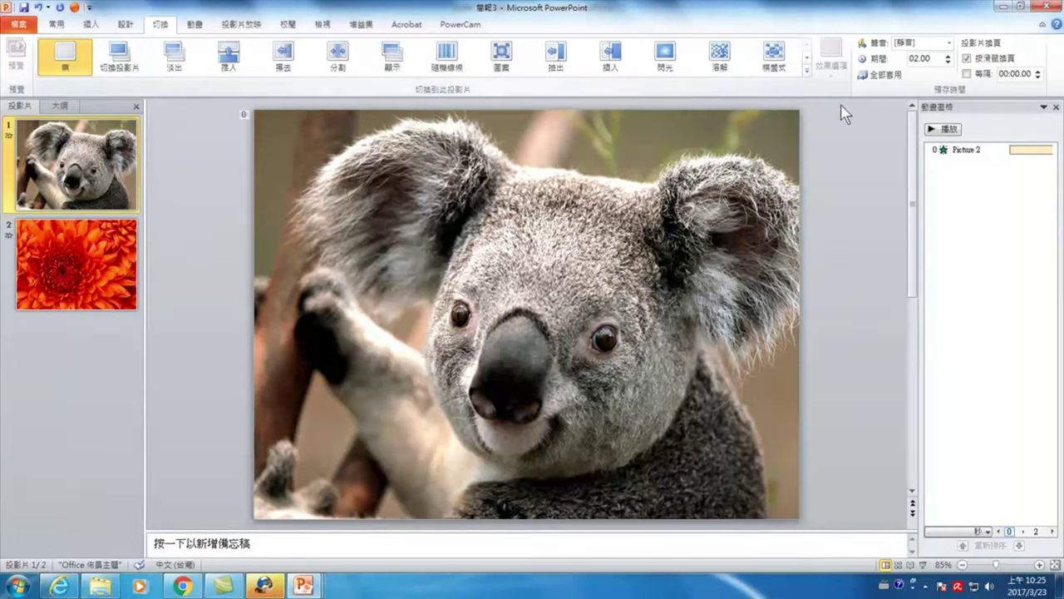
pyautogui.click(967, 58)
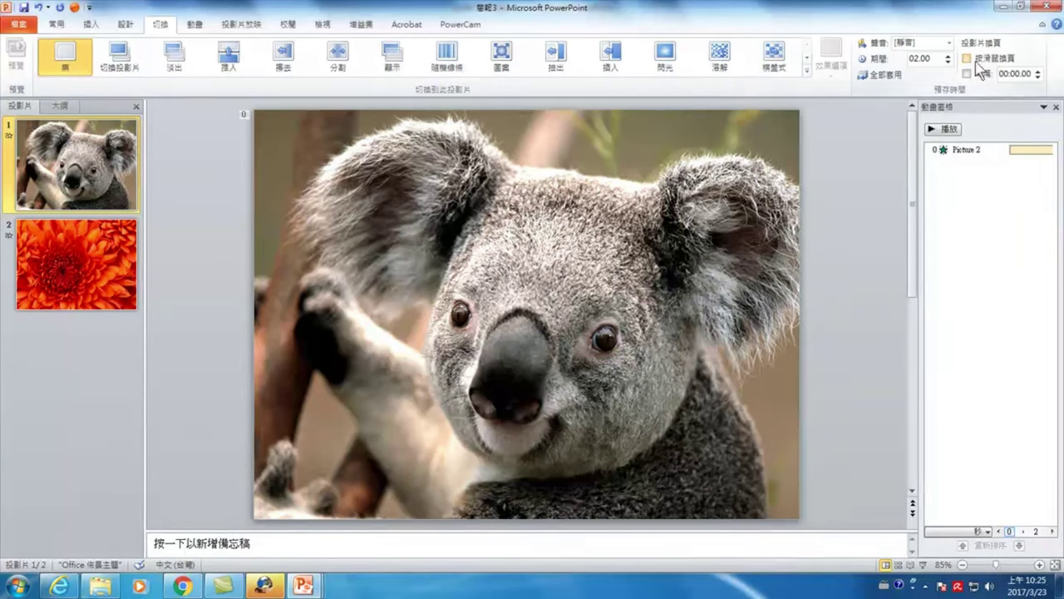
pyautogui.click(1037, 70)
pyautogui.click(1038, 71)
pyautogui.click(1038, 71)
pyautogui.click(1038, 71)
# Apply the 10-second automatic advance to all slides and start the slide show.
pyautogui.click(888, 76)
pyautogui.click(923, 565)
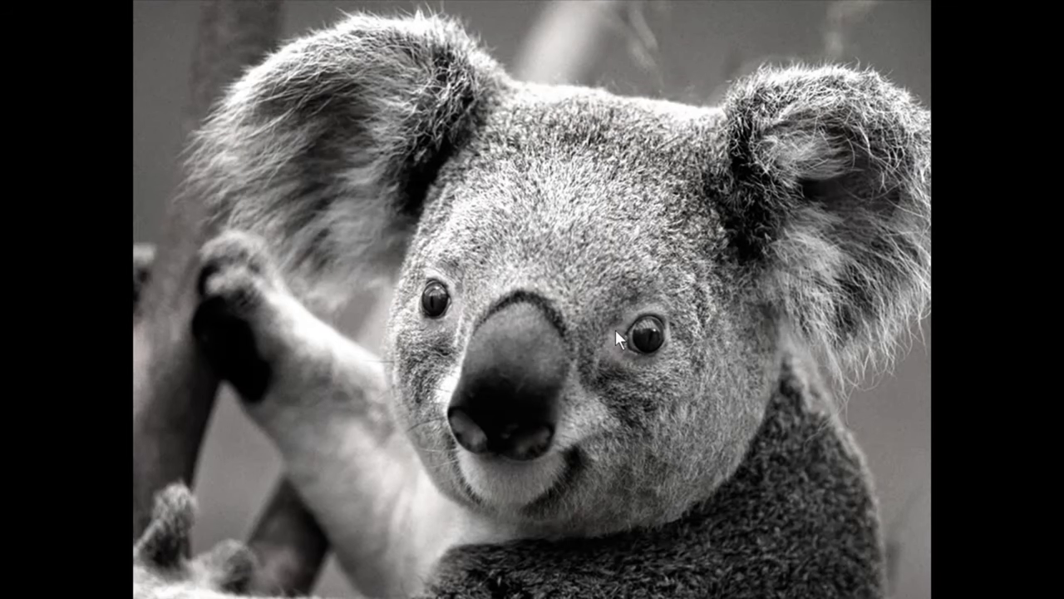